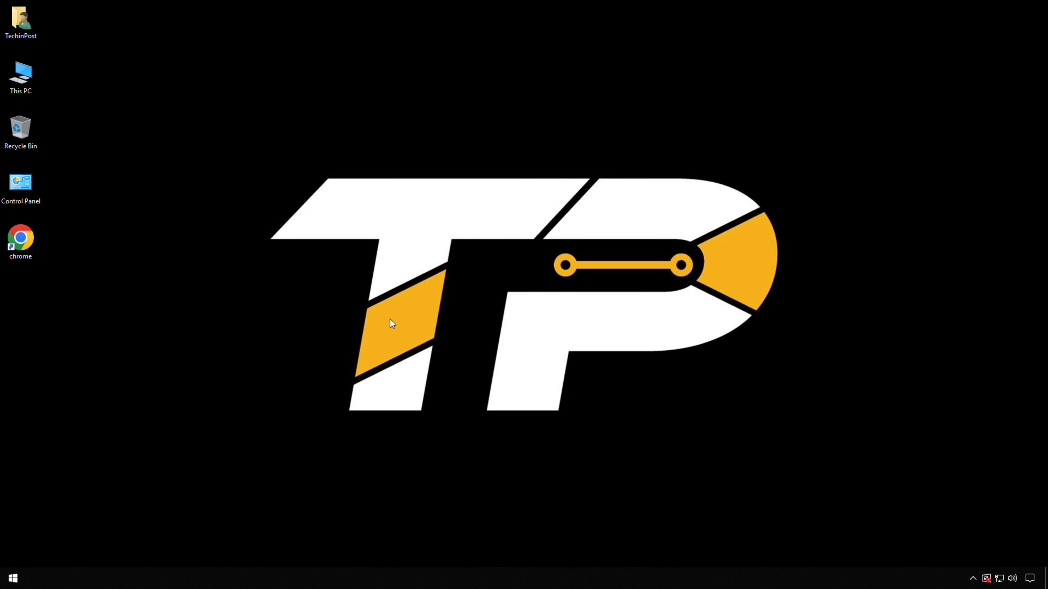
# - Launch Chrome and search 'google docs' to reach the Google Docs home page
pyautogui.doubleClick(21, 239)
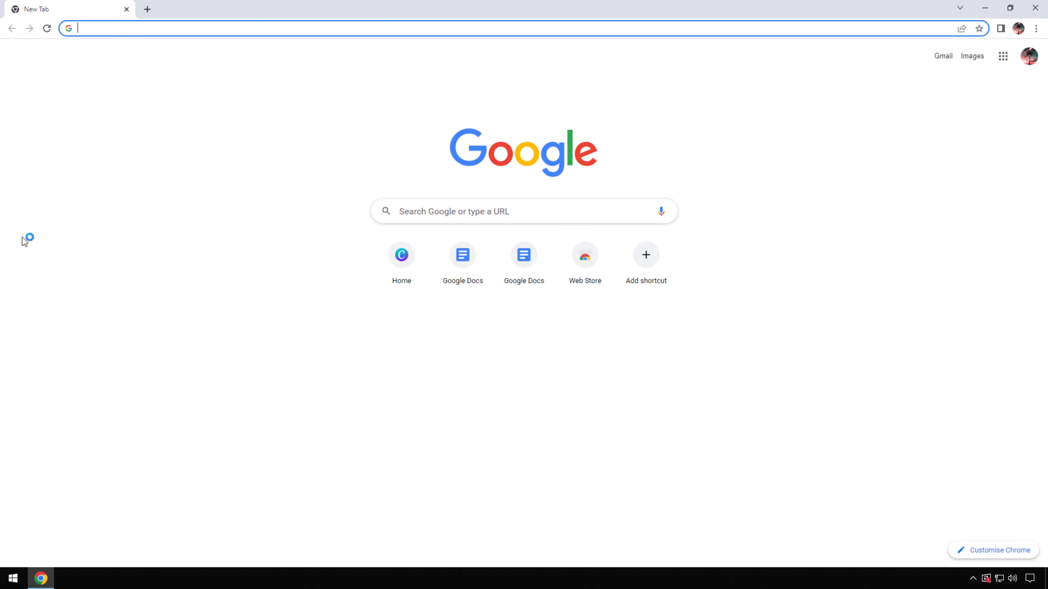
pyautogui.write('google')
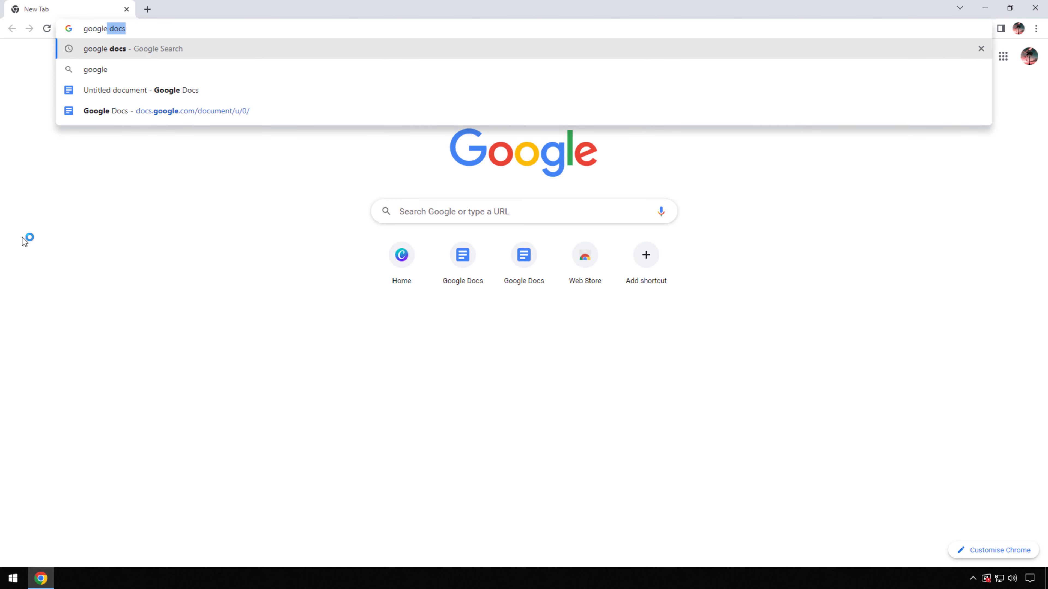
pyautogui.write(' docs')
pyautogui.press('Return')
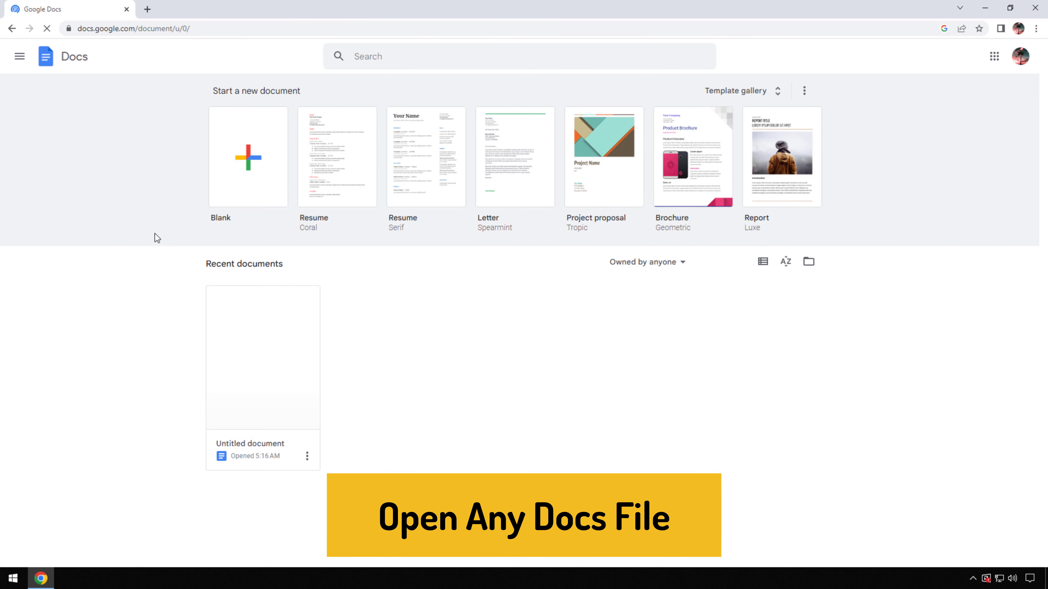
# - Open the Untitled document and join the stray lines after 'specimen book.' into continuous text
pyautogui.click(250, 319)
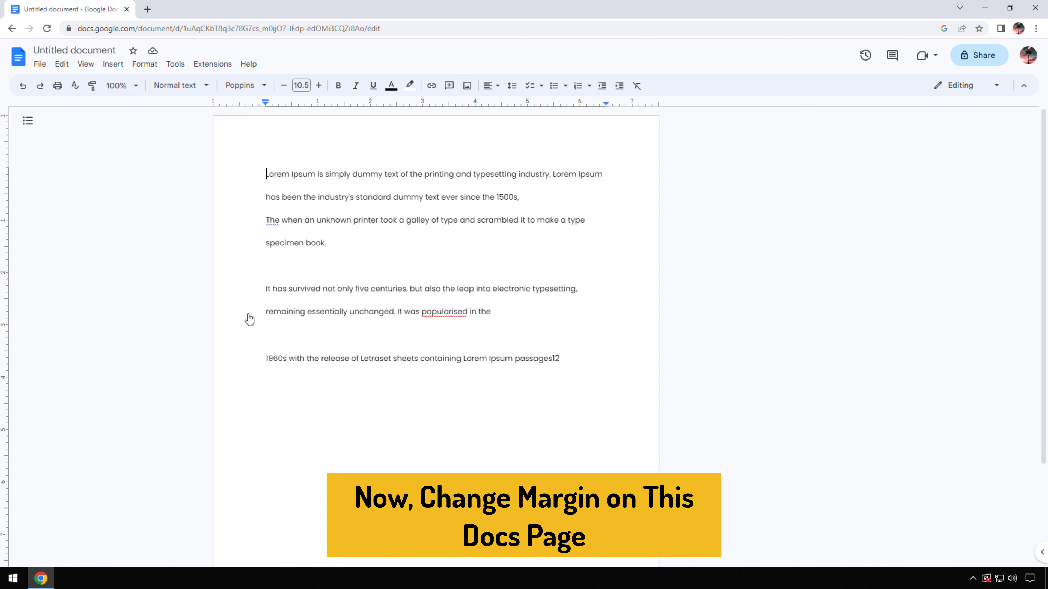
pyautogui.click(266, 289)
pyautogui.press('BackSpace')
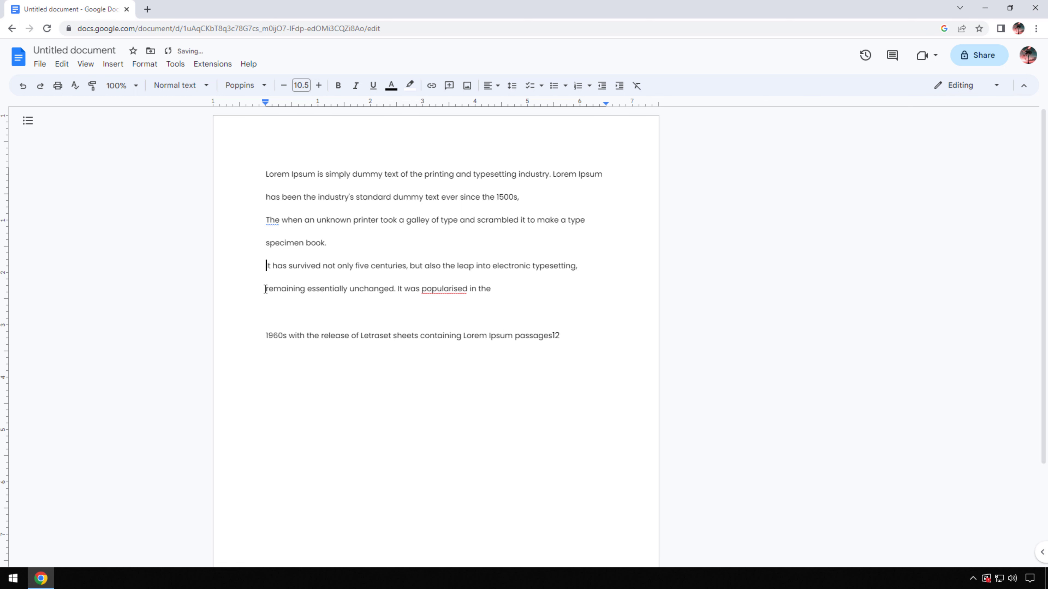
pyautogui.press('BackSpace')
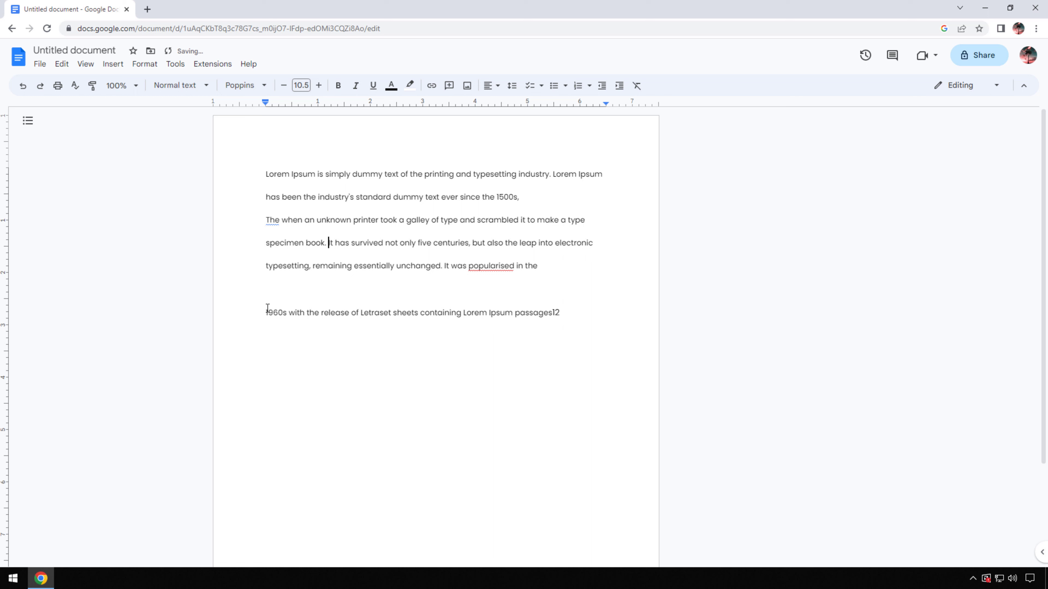
pyautogui.press('BackSpace')
pyautogui.press('BackSpace')
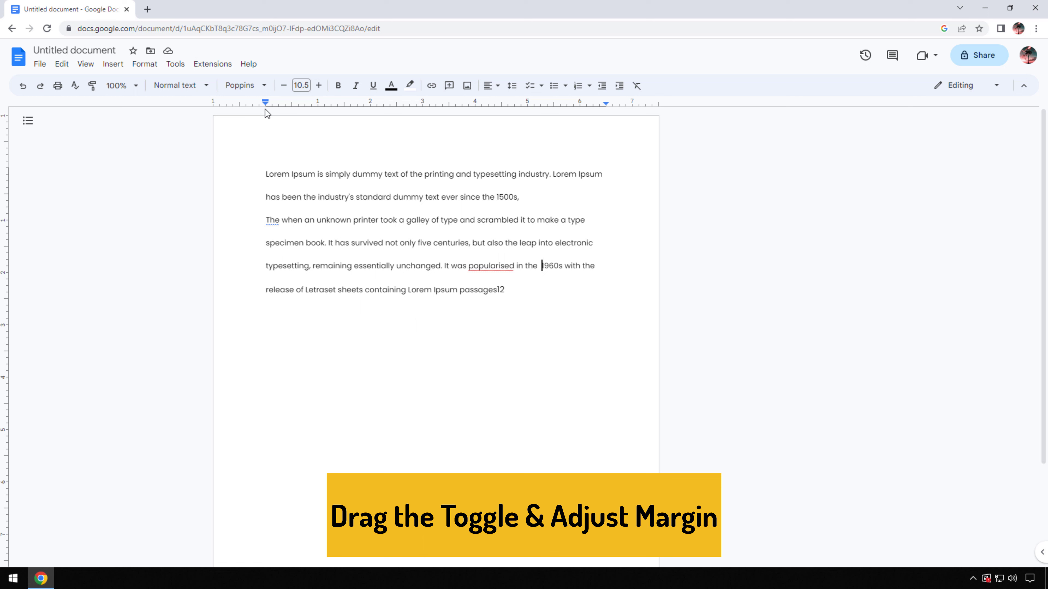
pyautogui.moveTo(265, 105); pyautogui.dragTo(248, 108)
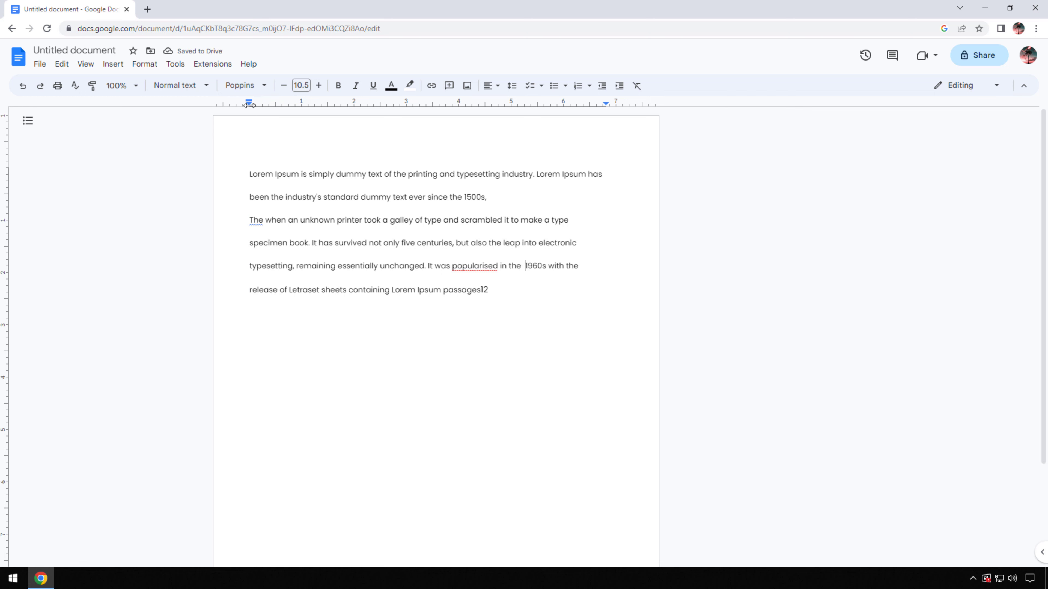
pyautogui.moveTo(249, 104); pyautogui.dragTo(259, 105)
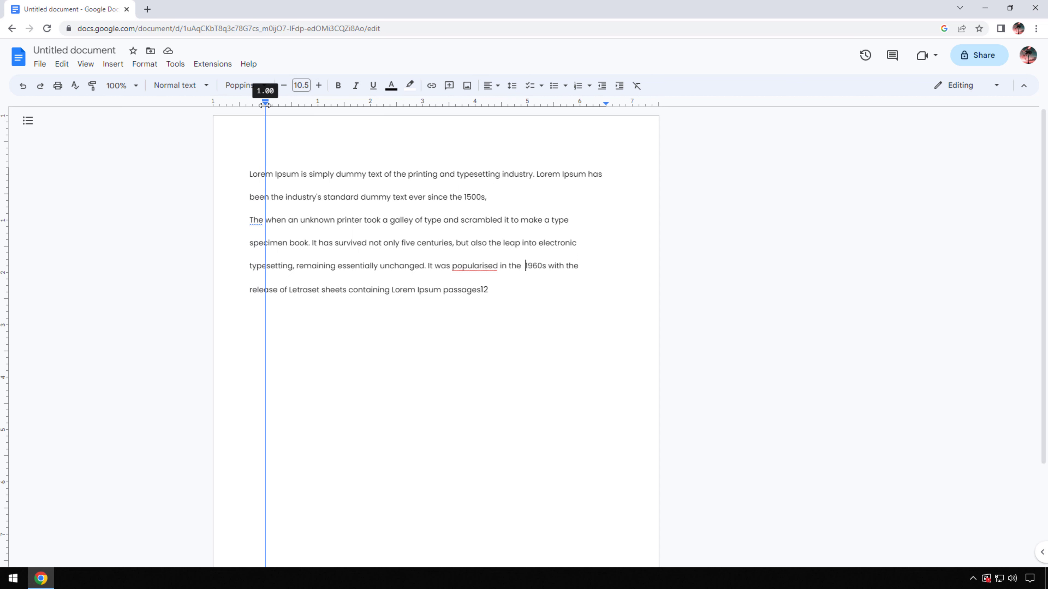
pyautogui.moveTo(260, 105); pyautogui.dragTo(265, 105)
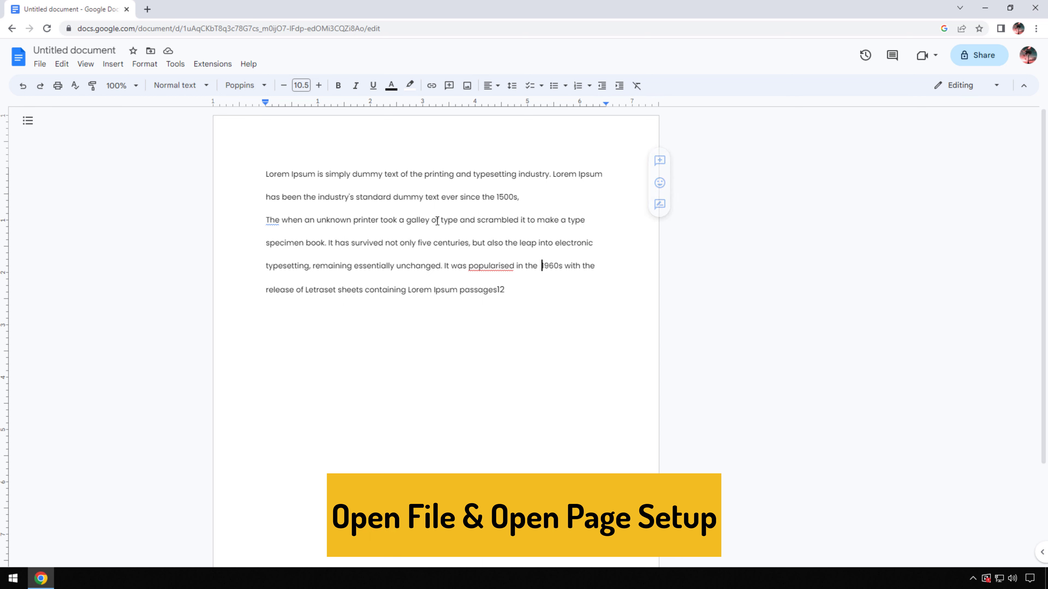
# - In Page setup, set Top, Bottom, Left and Right margins to 2 inches
pyautogui.click(43, 67)
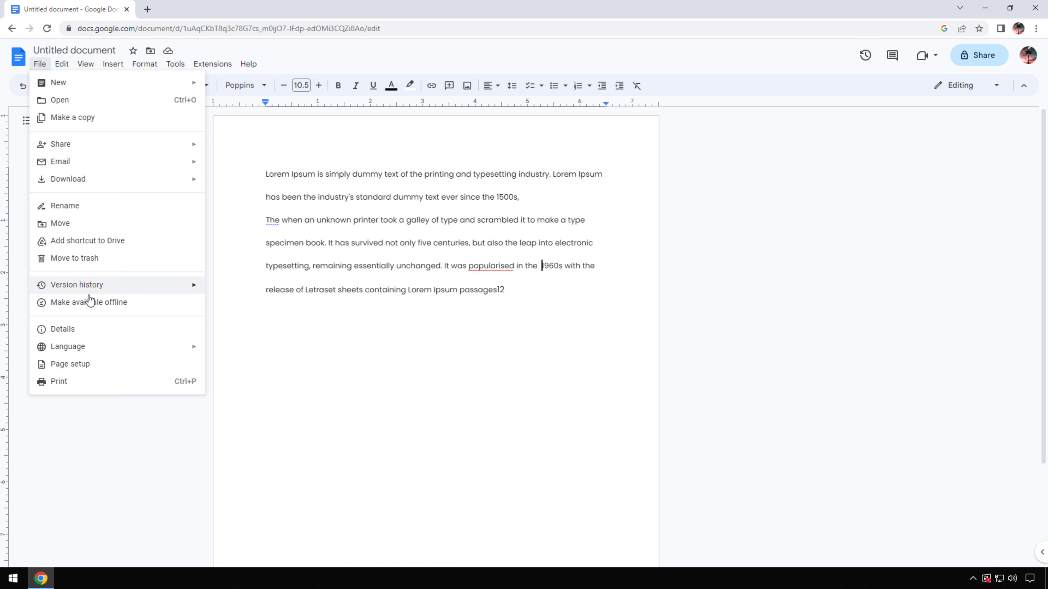
pyautogui.click(90, 365)
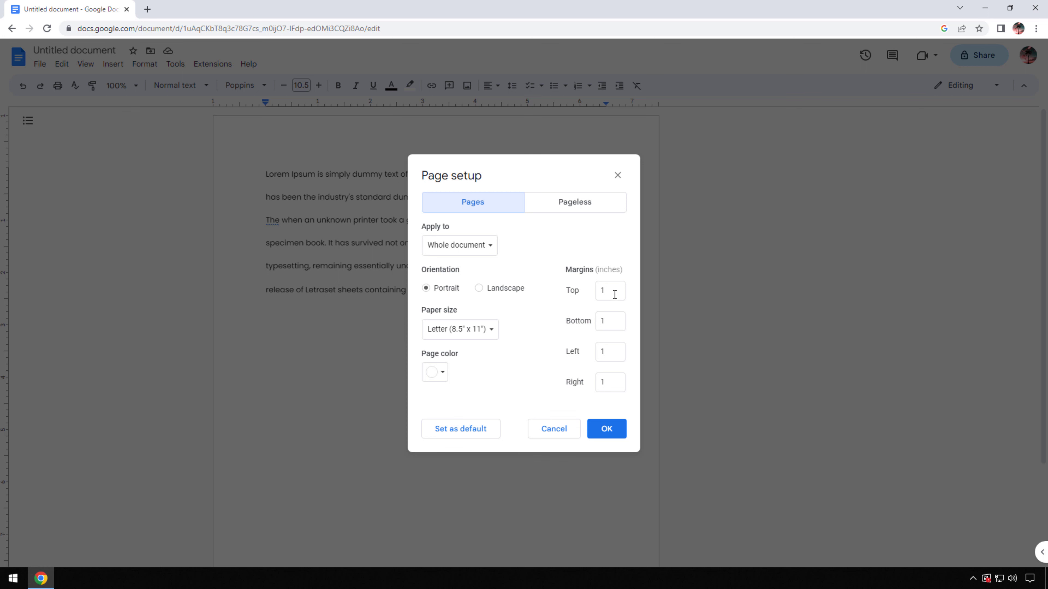
pyautogui.click(574, 290)
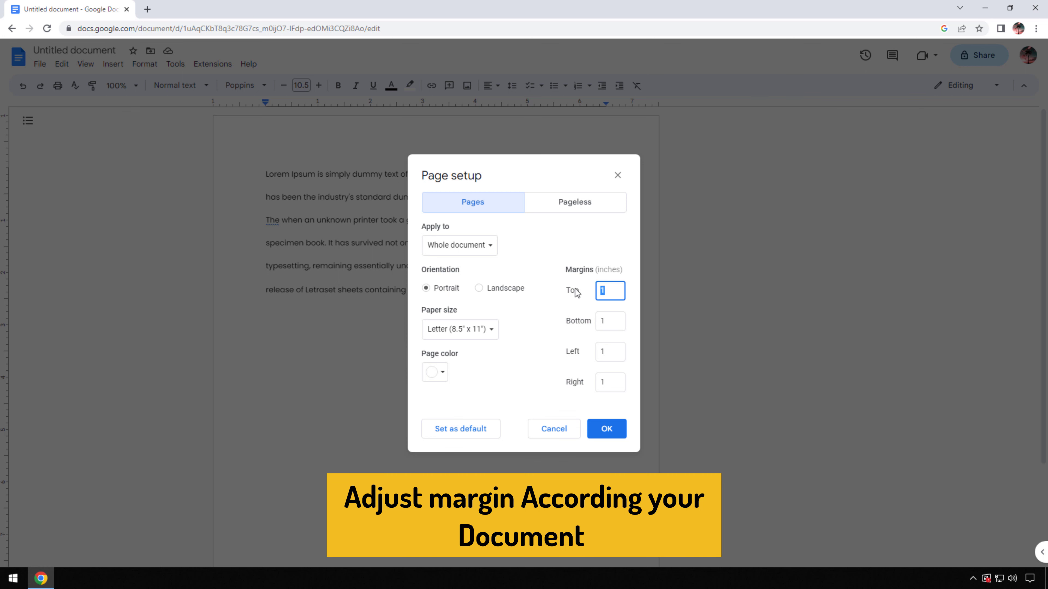
pyautogui.press('Tab')
pyautogui.write('2')
pyautogui.press('Tab')
pyautogui.write('2')
pyautogui.press('Tab')
pyautogui.write('2')
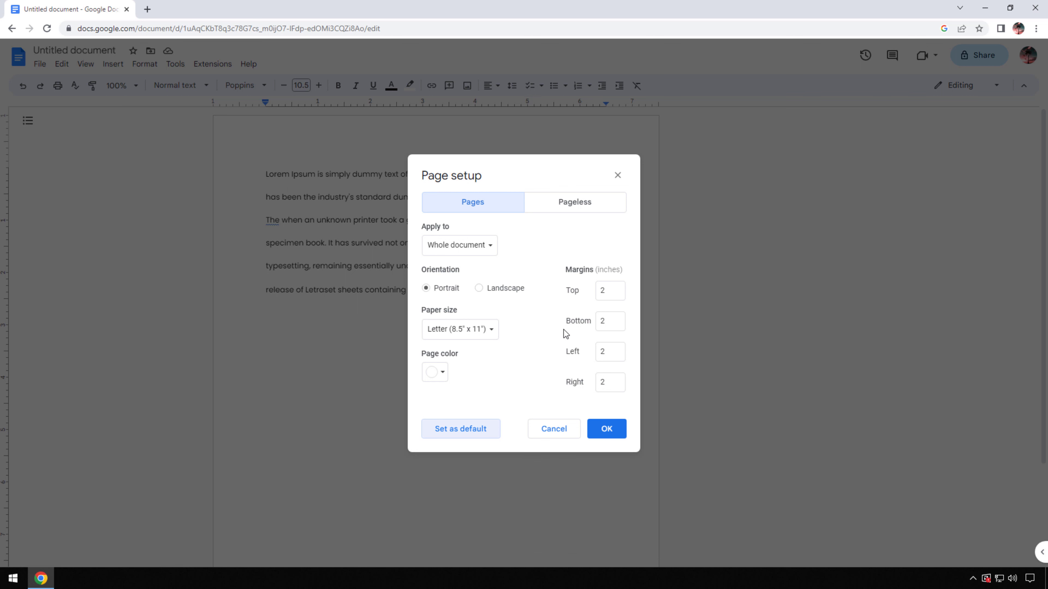
pyautogui.click(605, 429)
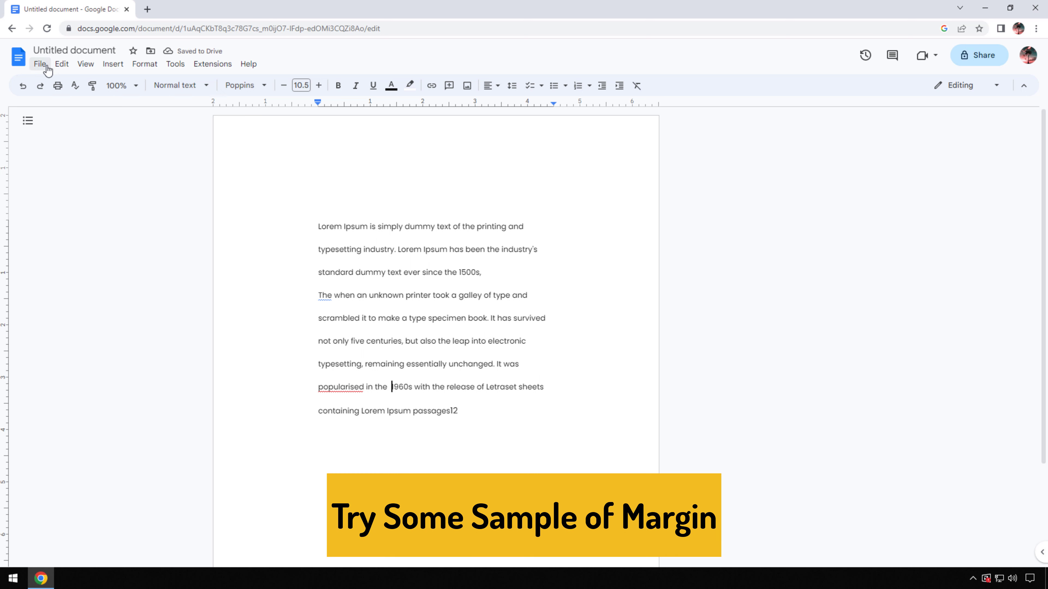
# - In Page setup, make Top and Left margins 1 inch, leaving Bottom and Right at 2
pyautogui.click(40, 64)
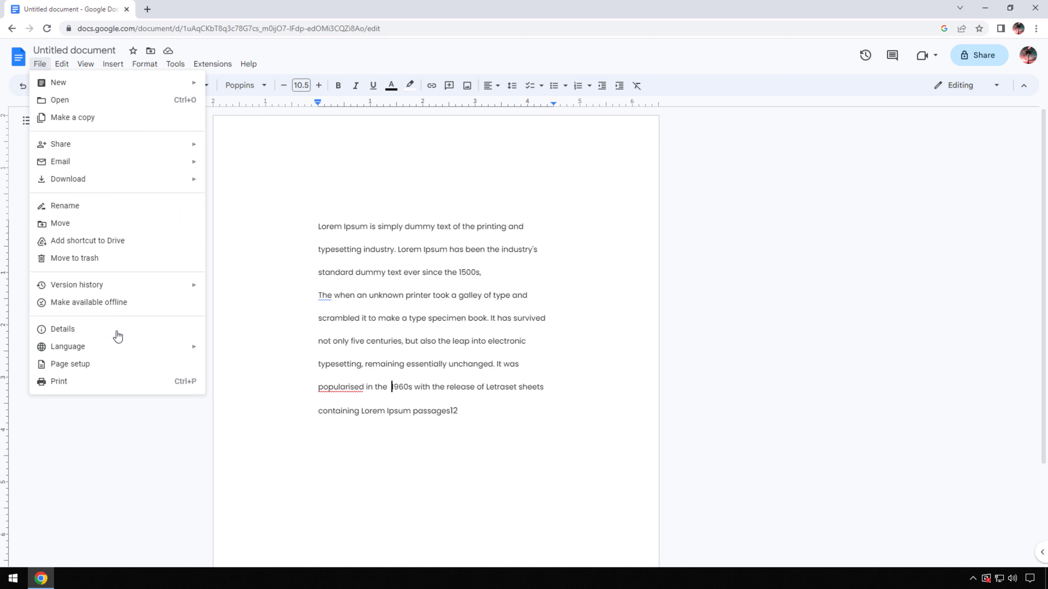
pyautogui.click(136, 365)
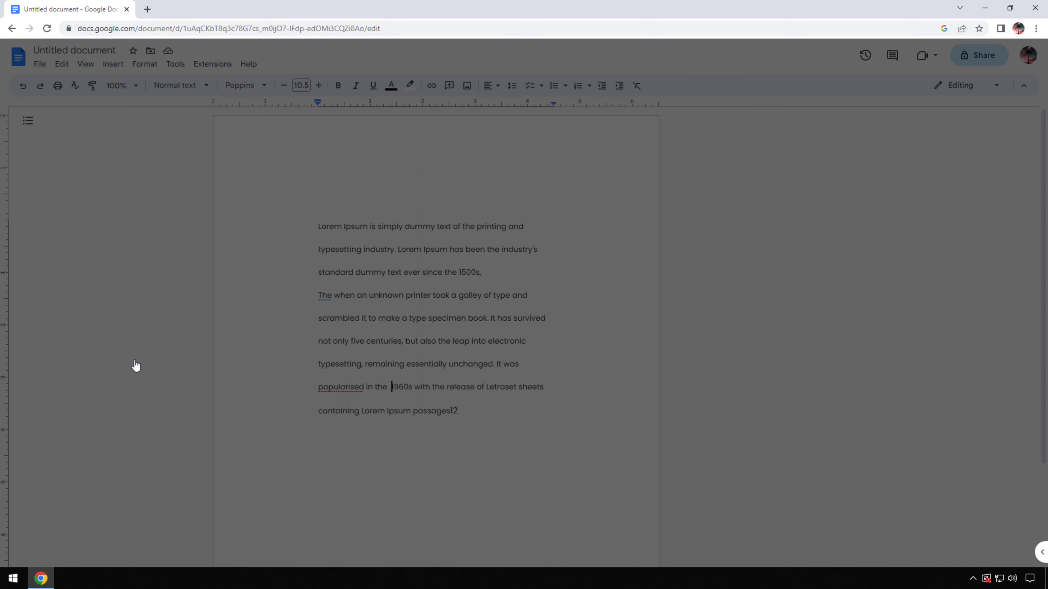
pyautogui.doubleClick(616, 290)
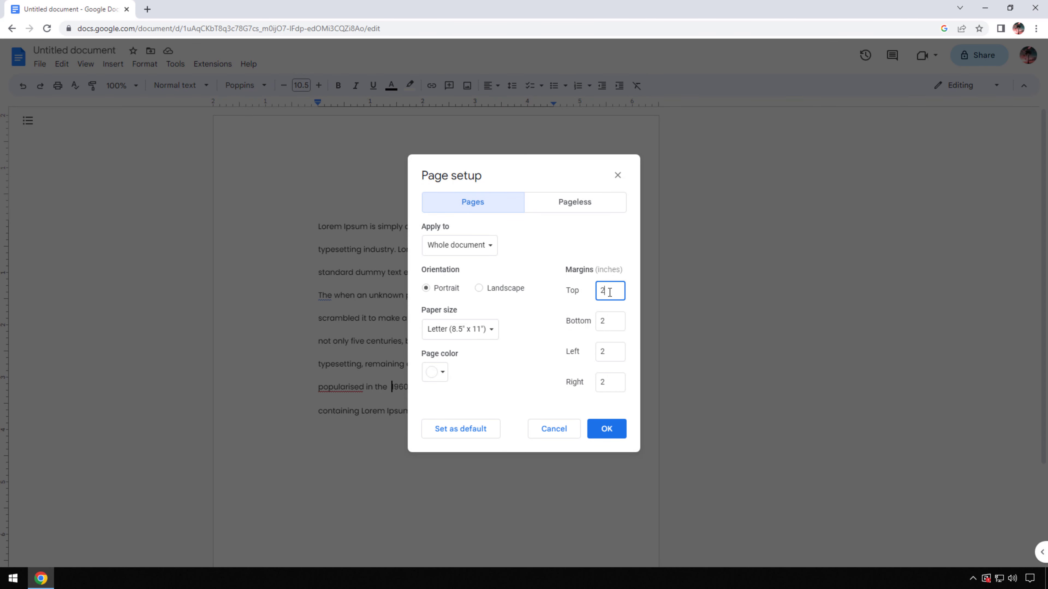
pyautogui.press('Tab')
pyautogui.doubleClick(608, 290)
pyautogui.press('Tab')
pyautogui.press('Tab')
pyautogui.write('1')
pyautogui.click(605, 430)
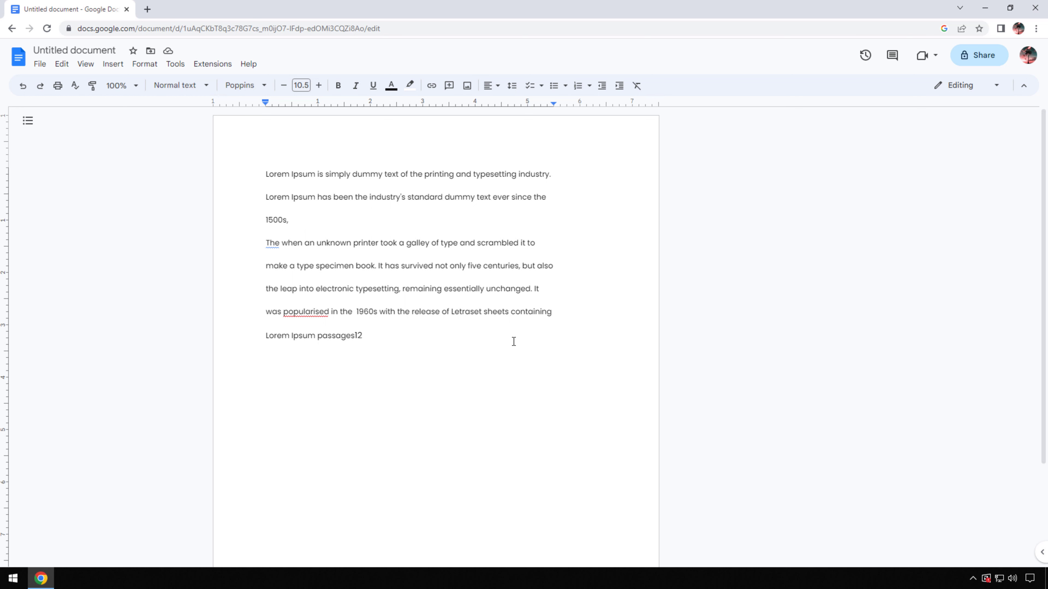
# - In Page setup, enter 0.1 for the Top, Bottom, Left and Right margins
pyautogui.click(40, 65)
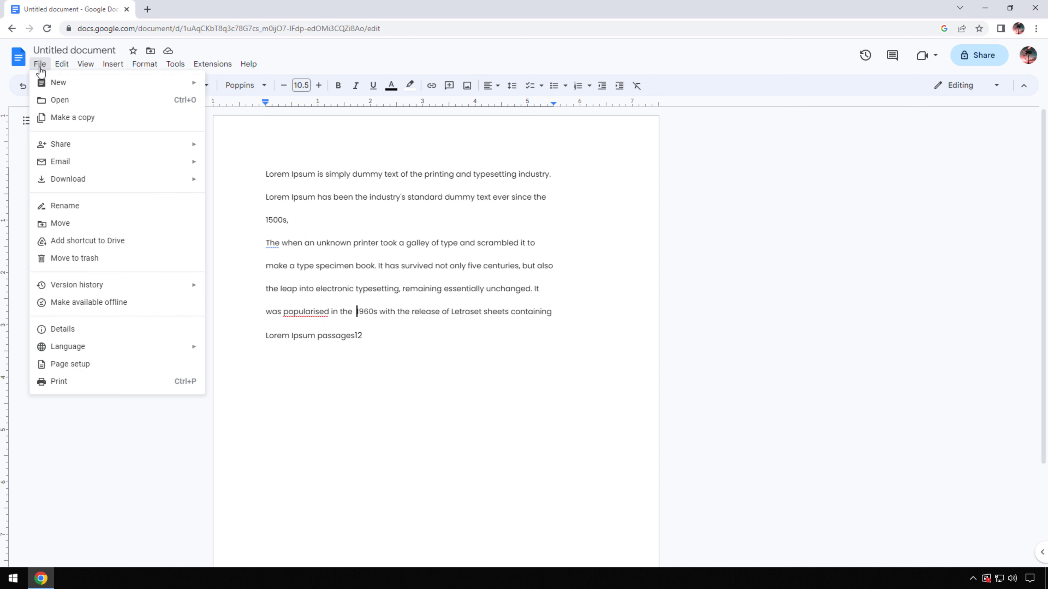
pyautogui.click(94, 363)
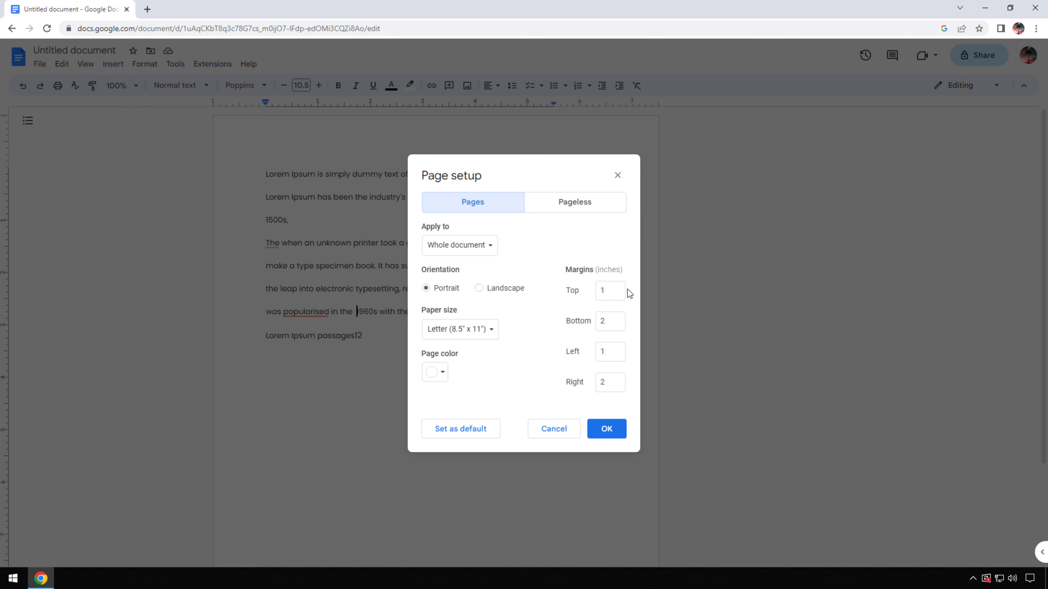
pyautogui.click(619, 290)
pyautogui.doubleClick(619, 290)
pyautogui.write('0.1')
pyautogui.press('Tab')
pyautogui.write('0.1')
pyautogui.press('Tab')
pyautogui.write('0.1')
pyautogui.press('Tab')
pyautogui.write('01')
pyautogui.press('BackSpace')
pyautogui.write('.1')
pyautogui.click(608, 430)
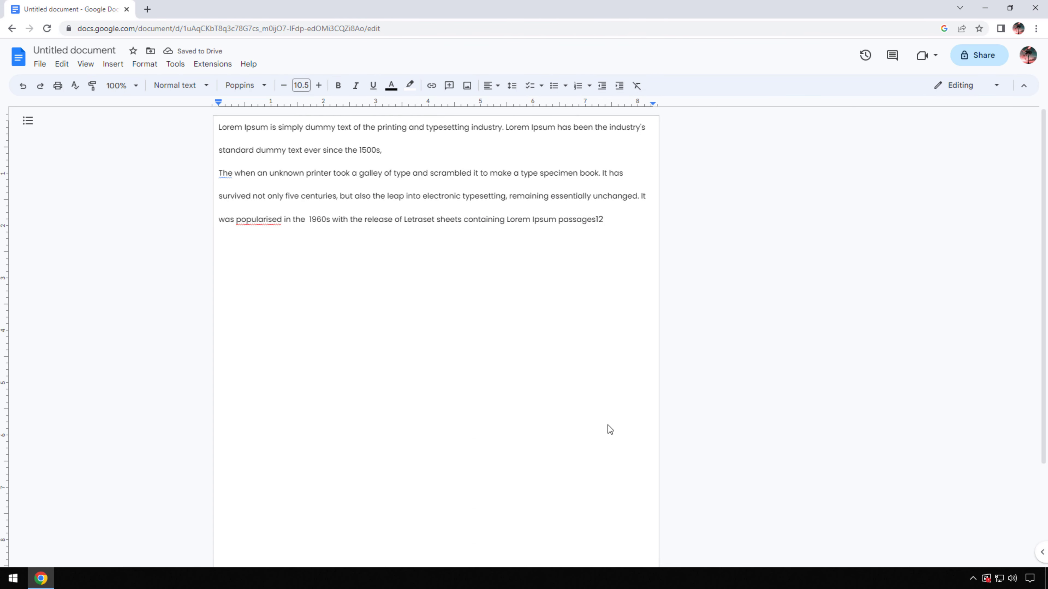
# - Select all the text and apply Single line spacing
pyautogui.hotkey('ctrl', 'a')
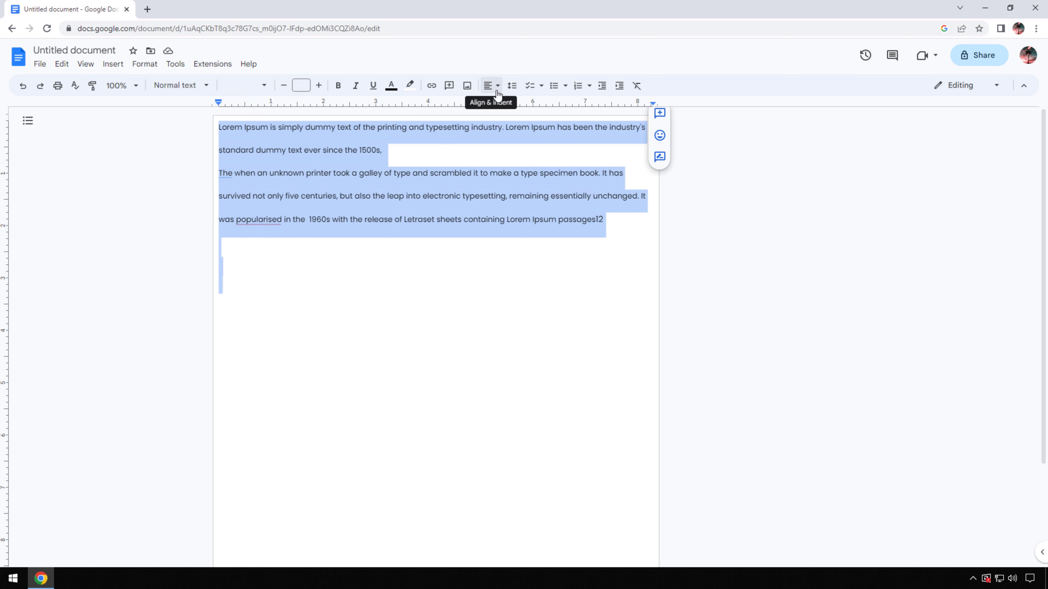
pyautogui.click(513, 93)
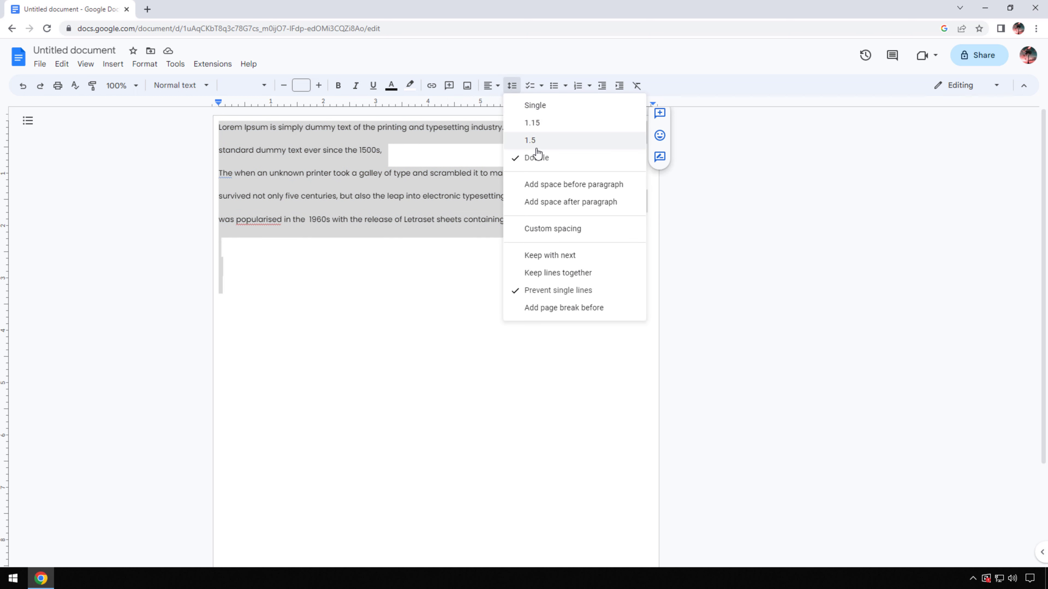
pyautogui.click(534, 111)
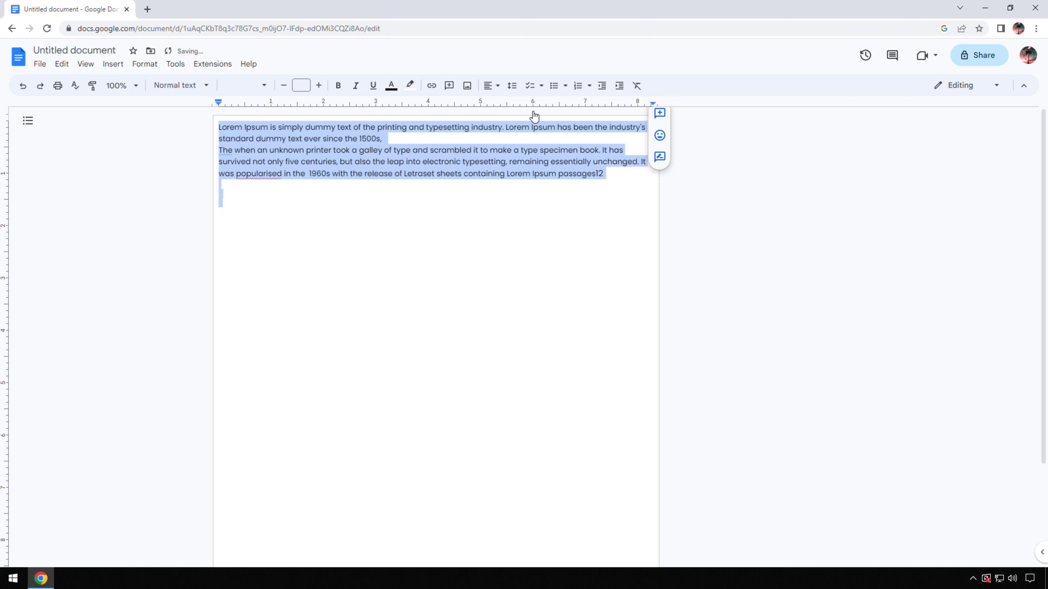
pyautogui.click(496, 222)
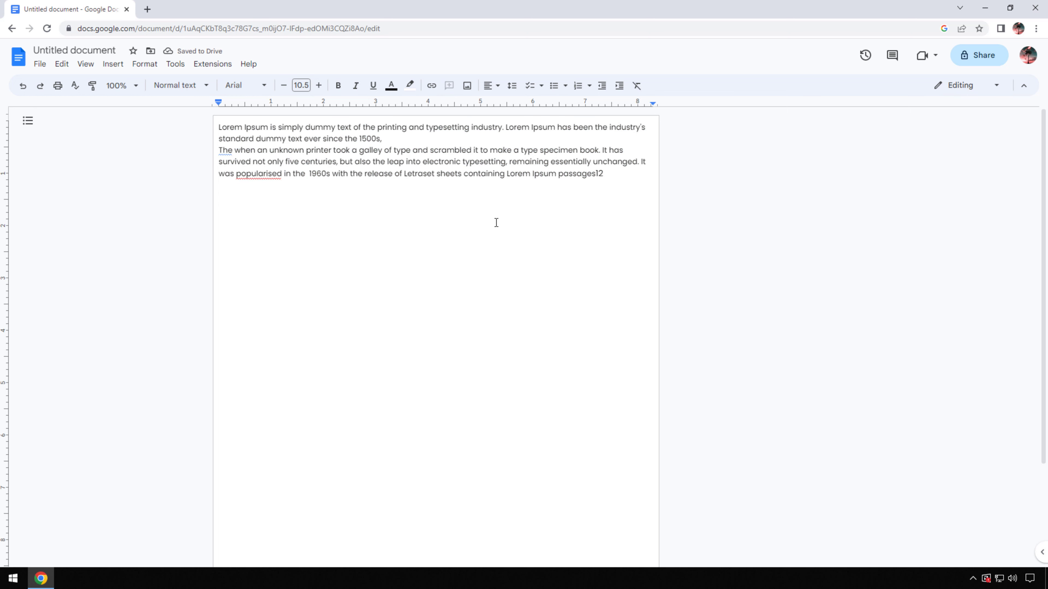
# - In Page setup, enter 1 for the Top, Bottom, Left and Right margins
pyautogui.click(41, 67)
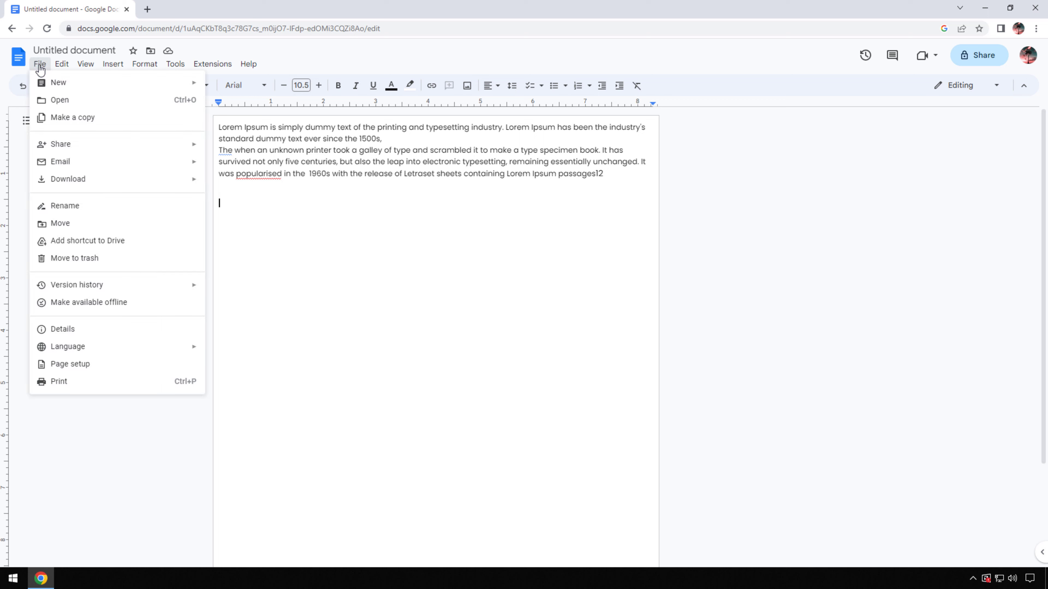
pyautogui.click(96, 364)
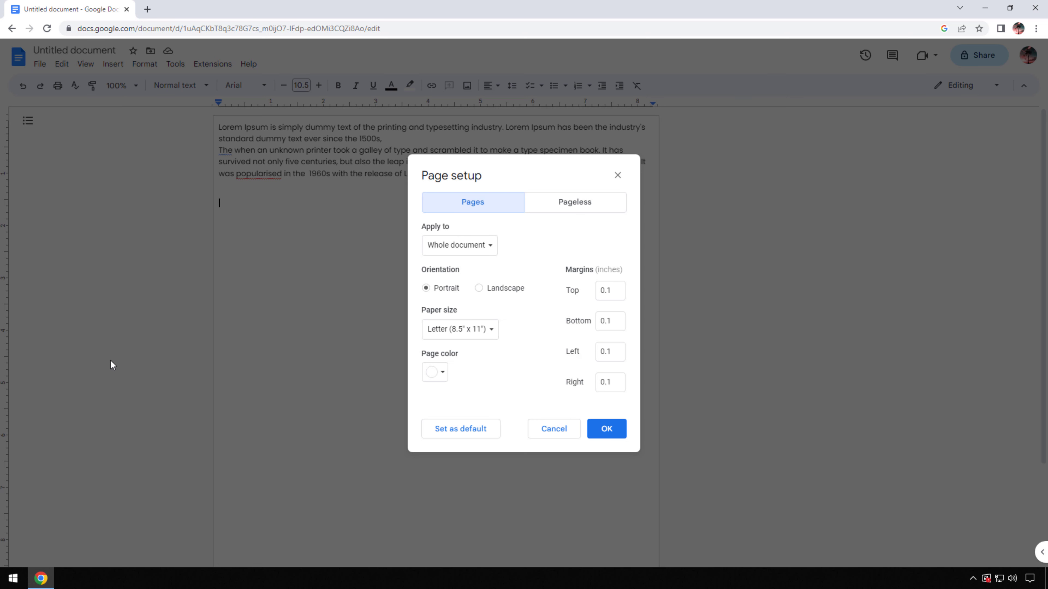
pyautogui.click(615, 287)
pyautogui.doubleClick(615, 287)
pyautogui.write('1')
pyautogui.press('Tab')
pyautogui.write('1')
pyautogui.press('Tab')
pyautogui.write('1')
pyautogui.press('Tab')
pyautogui.write('1')
pyautogui.press('Tab')
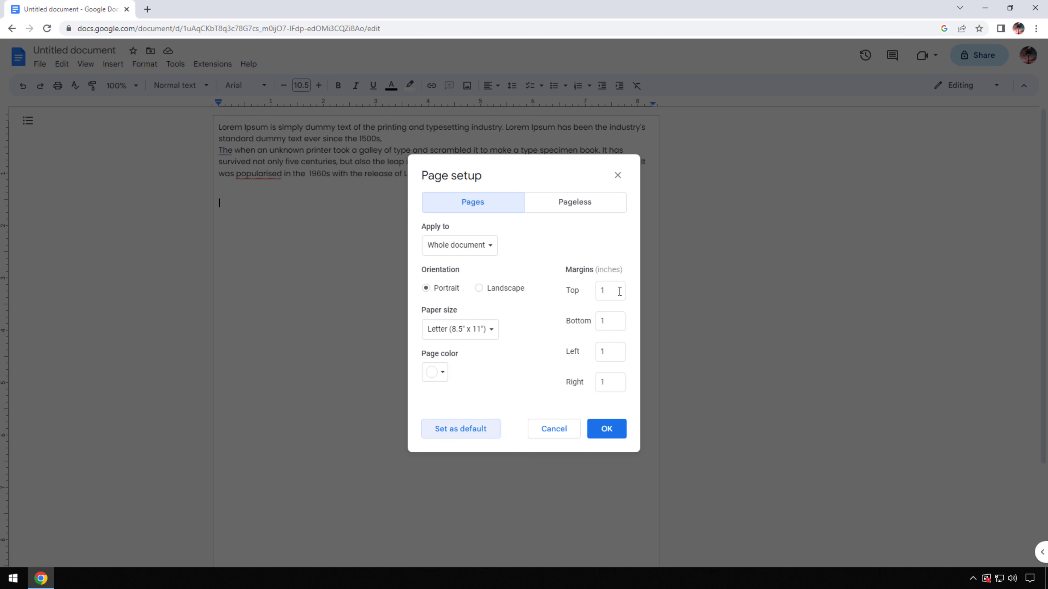
pyautogui.click(606, 430)
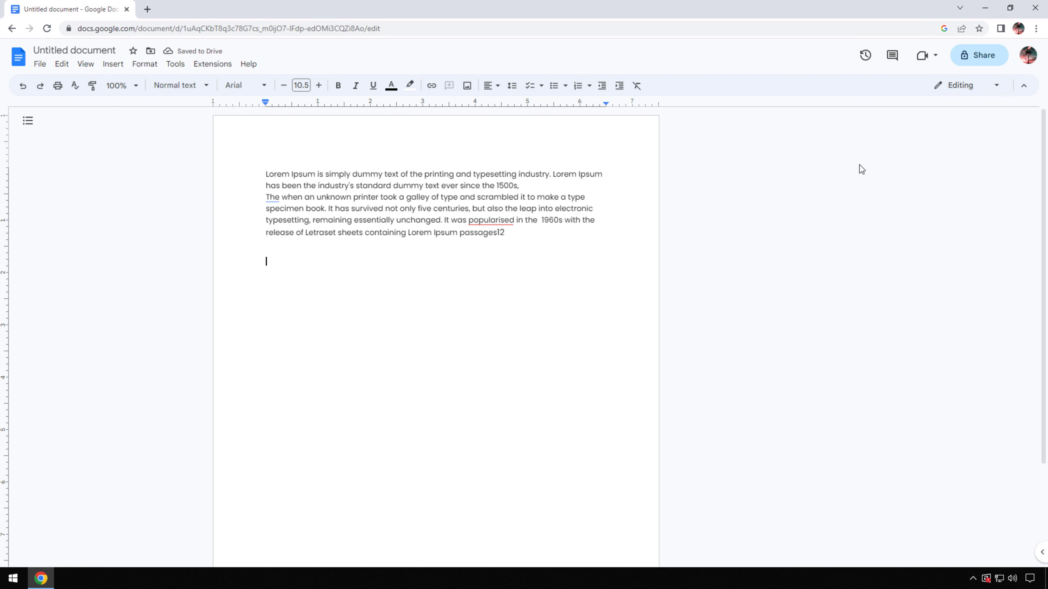
# - Minimize the Chrome window to reveal the TP logo desktop
pyautogui.click(986, 7)
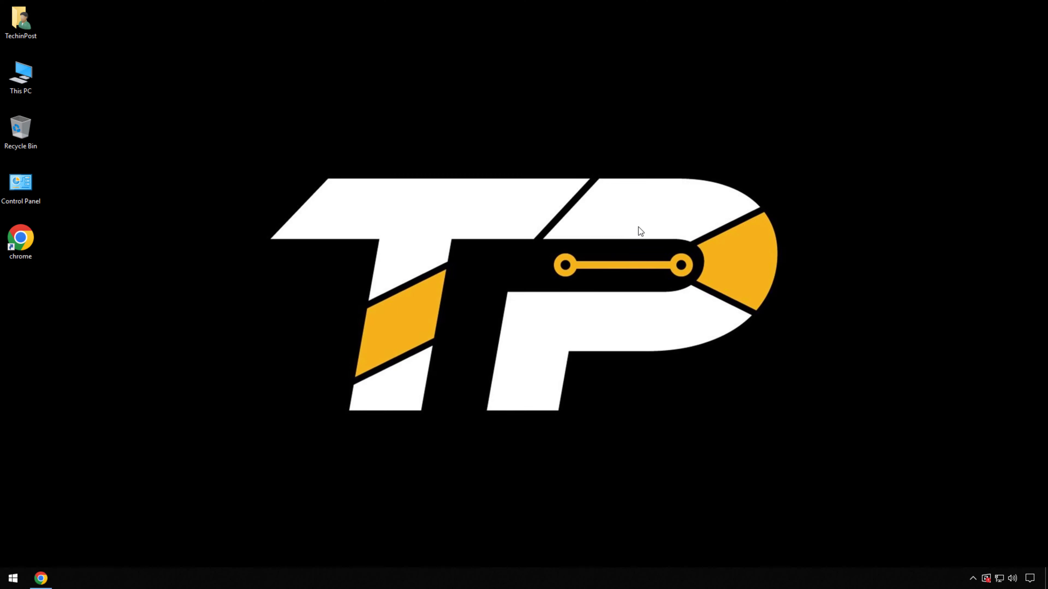